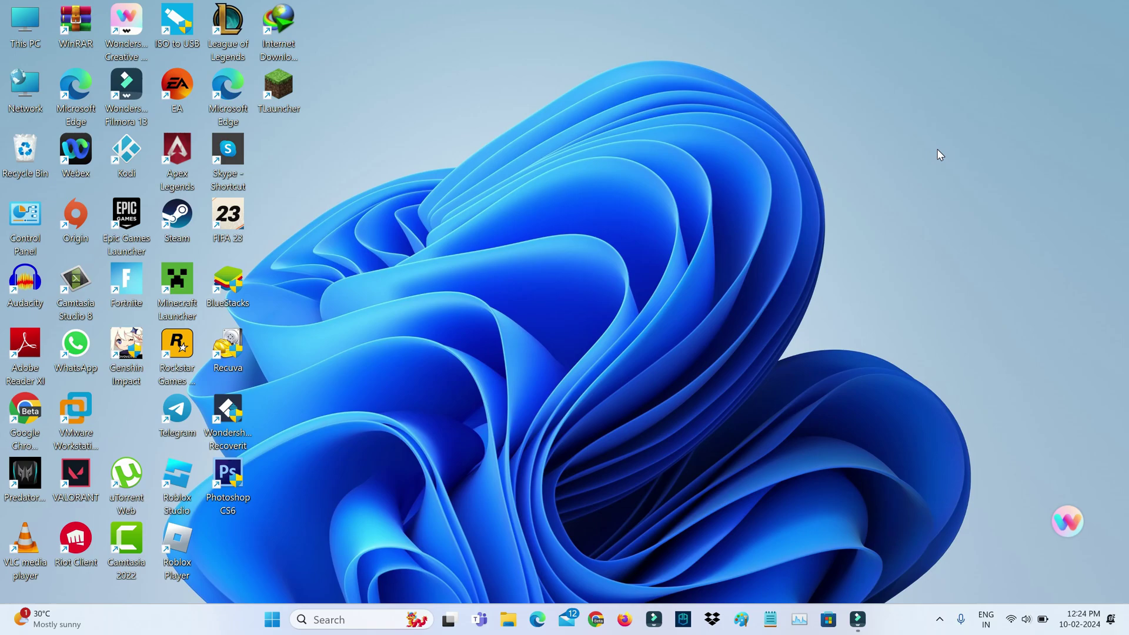
# - Search 'win' and open the Windows Security component's advanced options in Settings
pyautogui.press('super')
pyautogui.write('win')
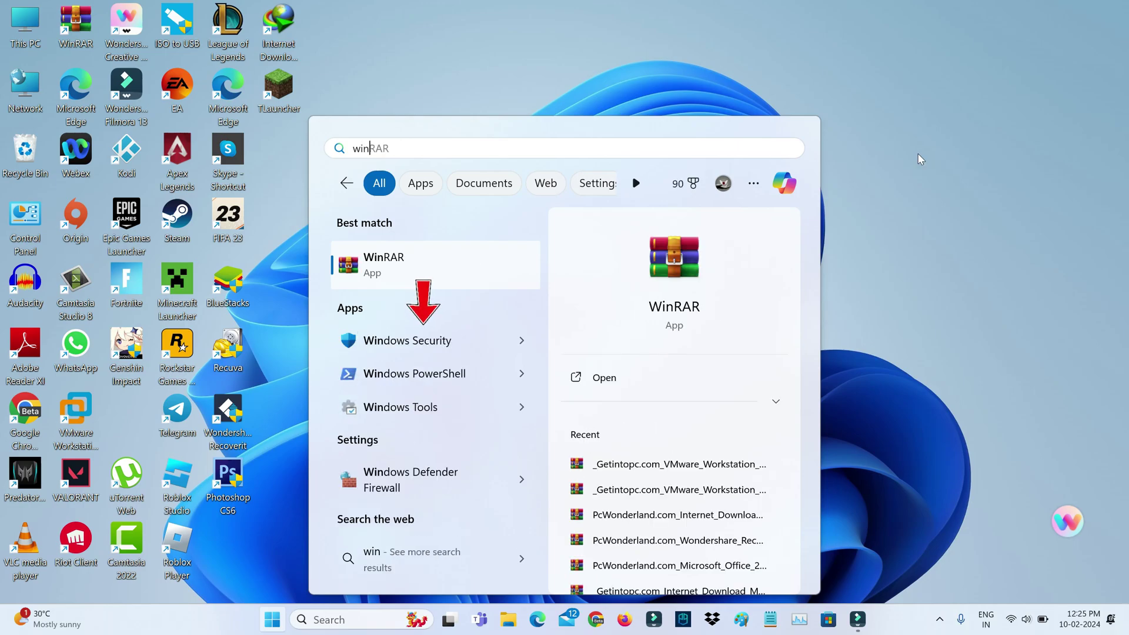
pyautogui.rightClick(488, 335)
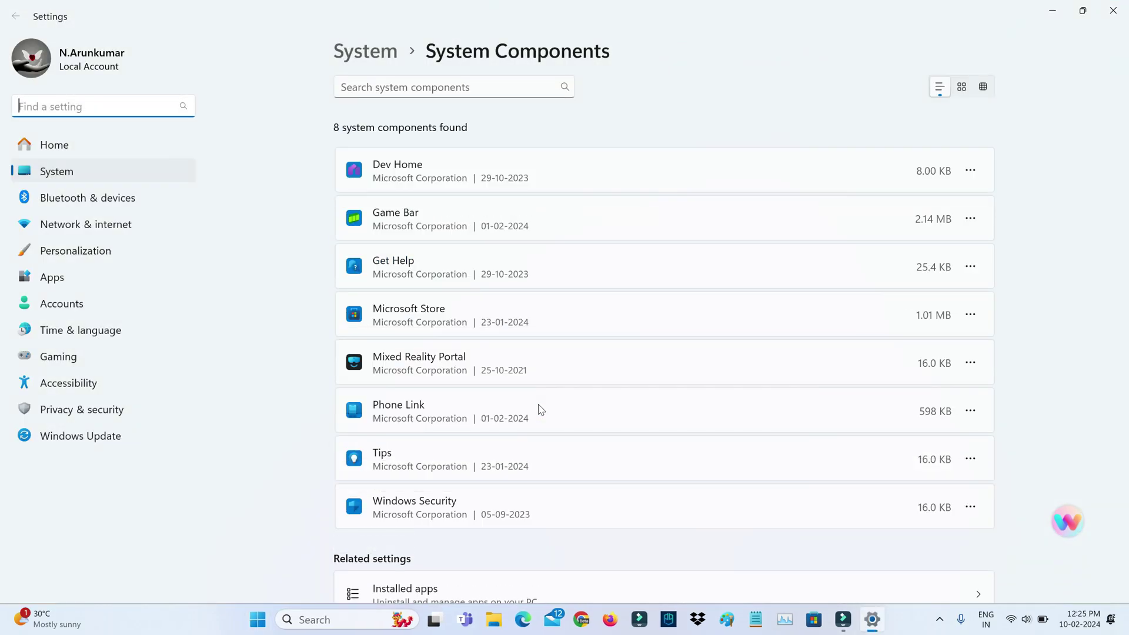
pyautogui.click(972, 507)
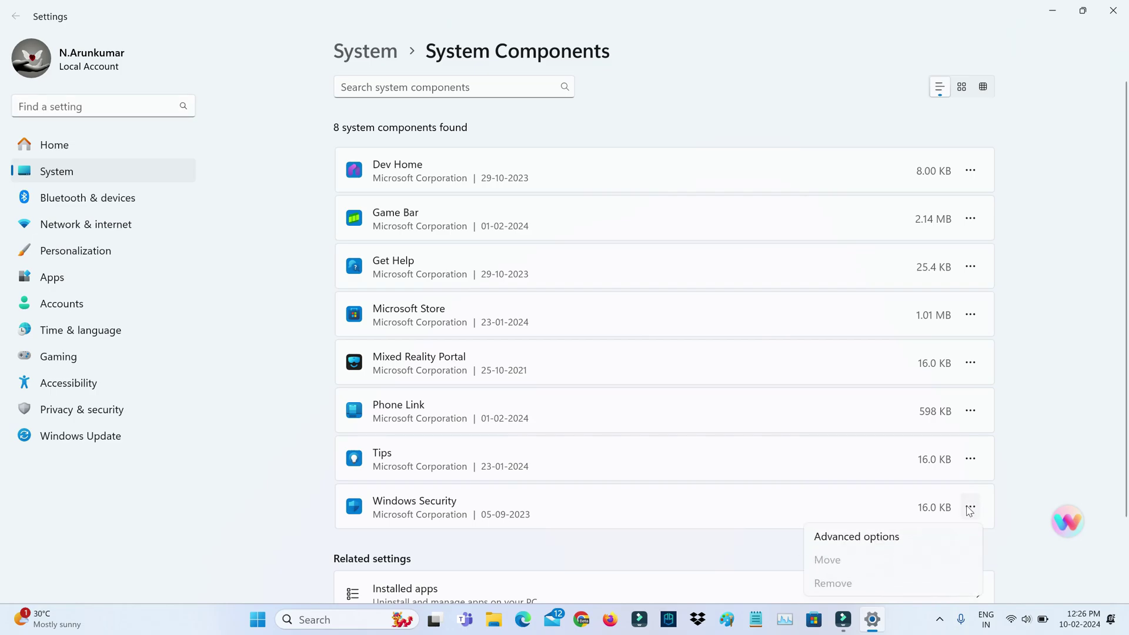
pyautogui.click(931, 537)
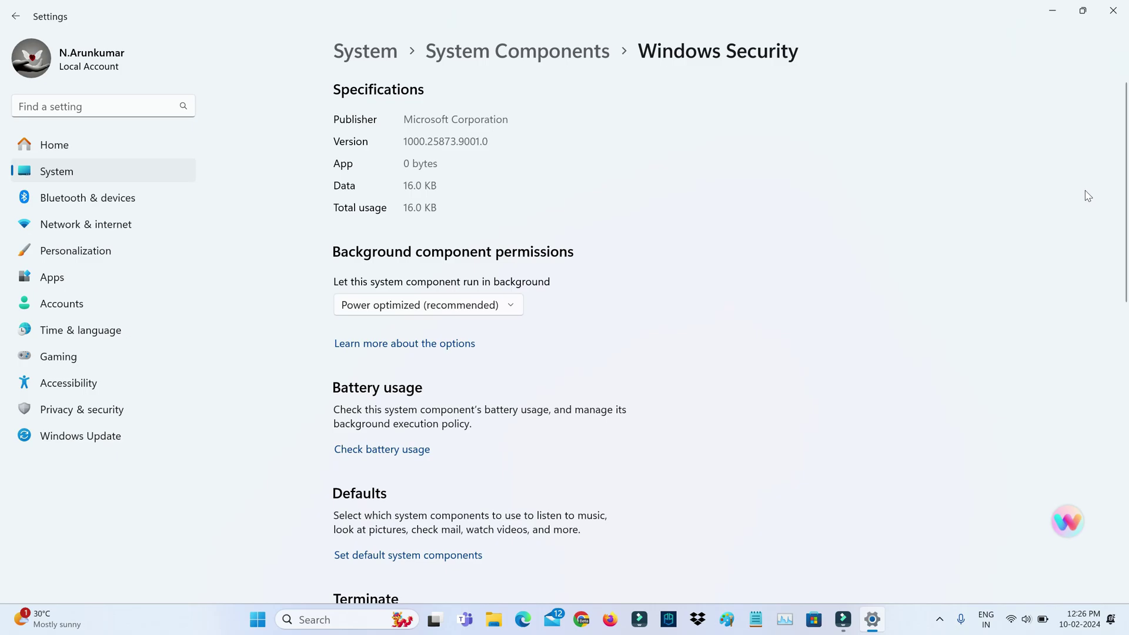
# - Reset Windows Security, confirming deletion of its data, then close Settings
pyautogui.scroll(-6, 497, 423)
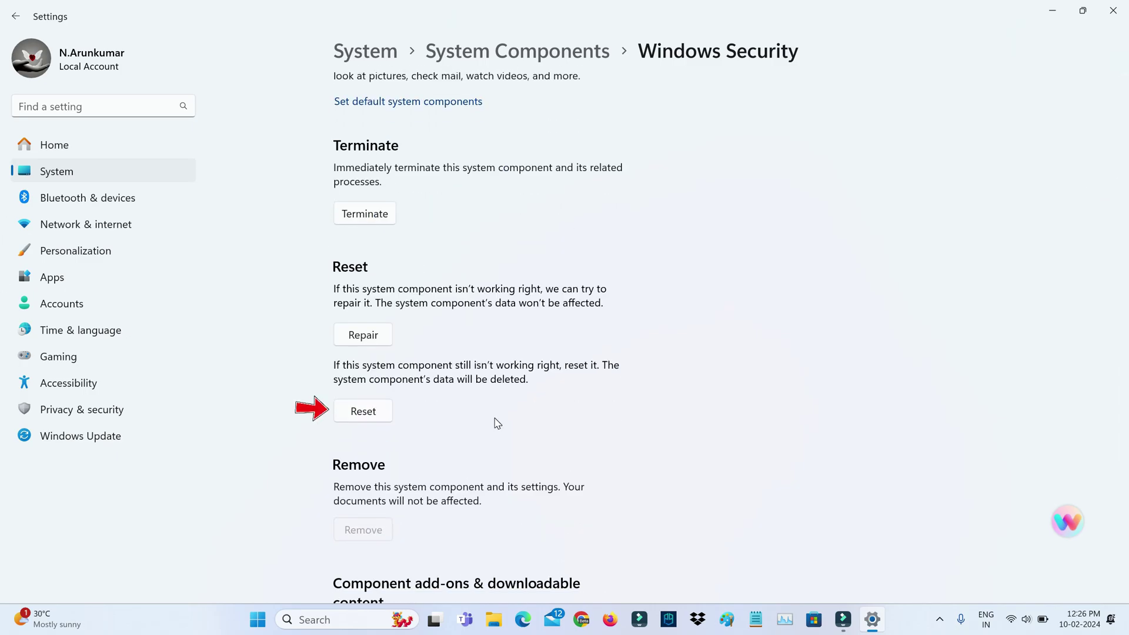
pyautogui.click(368, 412)
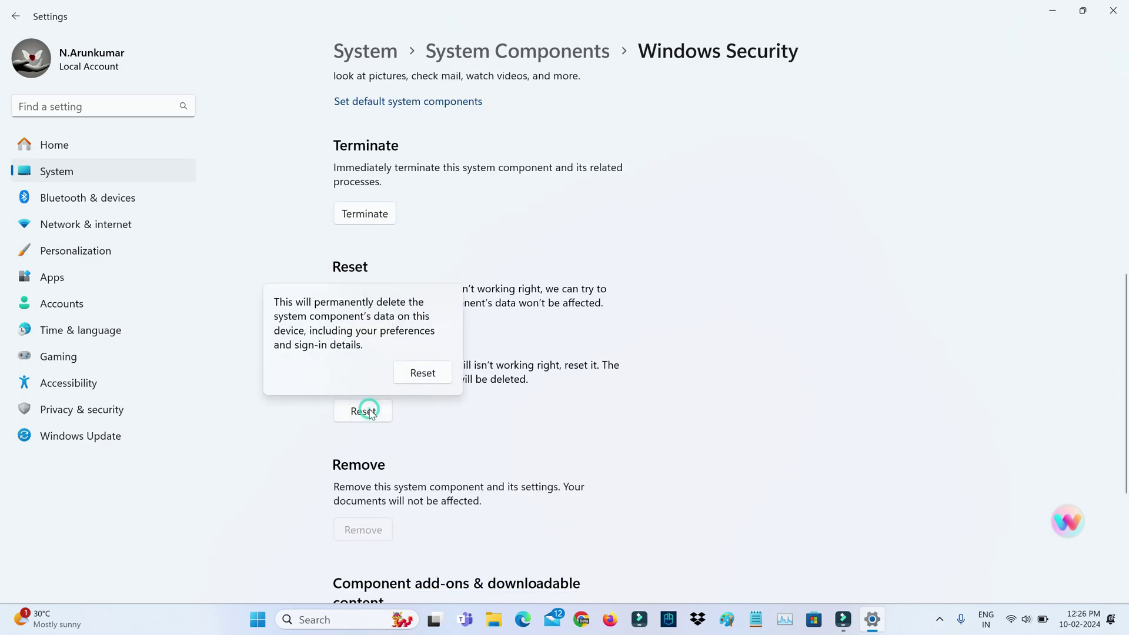
pyautogui.click(423, 373)
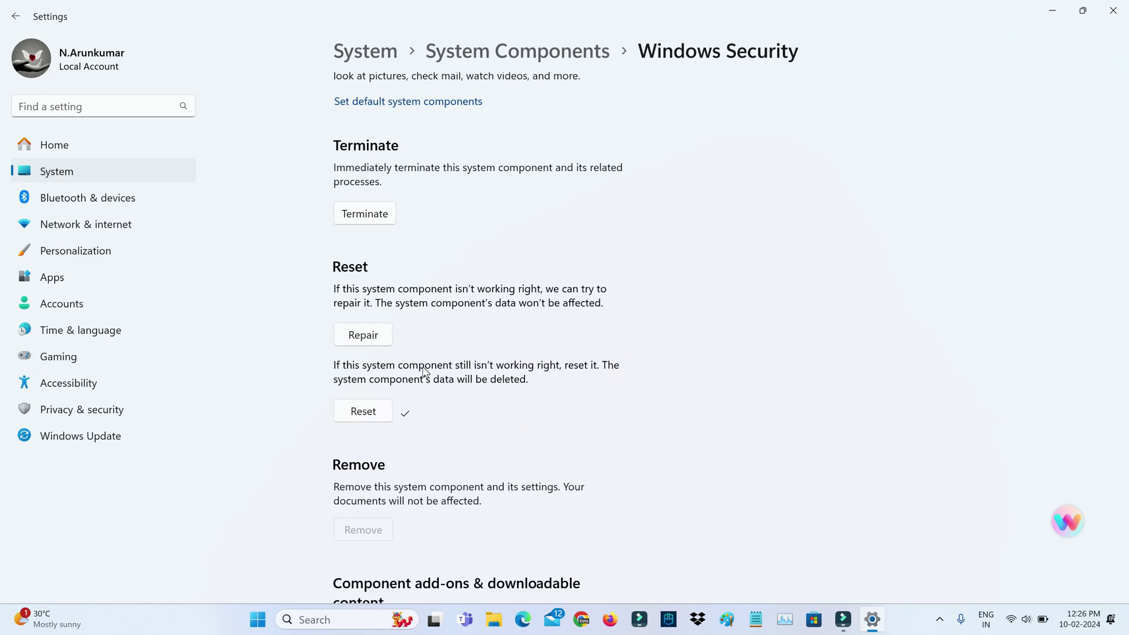
pyautogui.click(1113, 10)
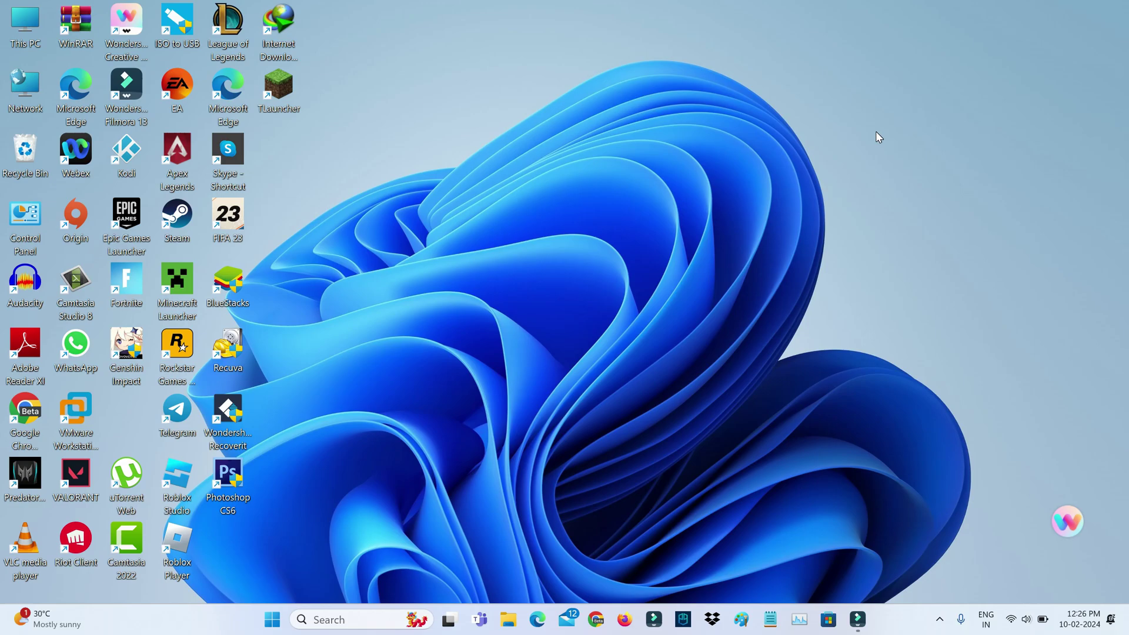
# - Launch Command Prompt as administrator from a search for 'cm'
pyautogui.press('super')
pyautogui.write('cm')
pyautogui.rightClick(452, 277)
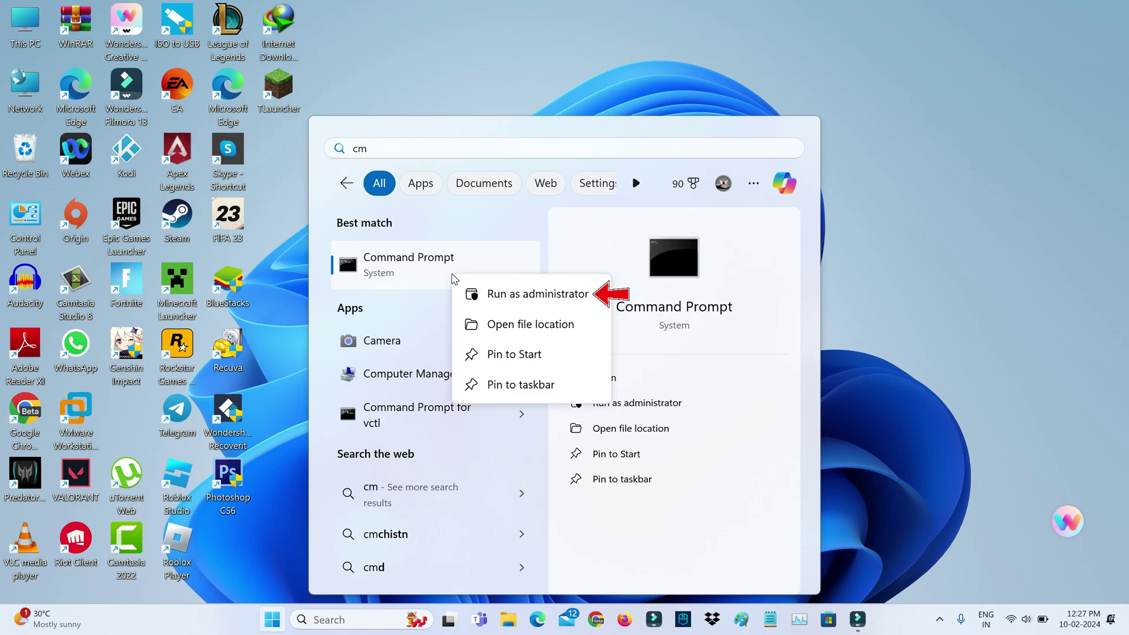
pyautogui.click(501, 288)
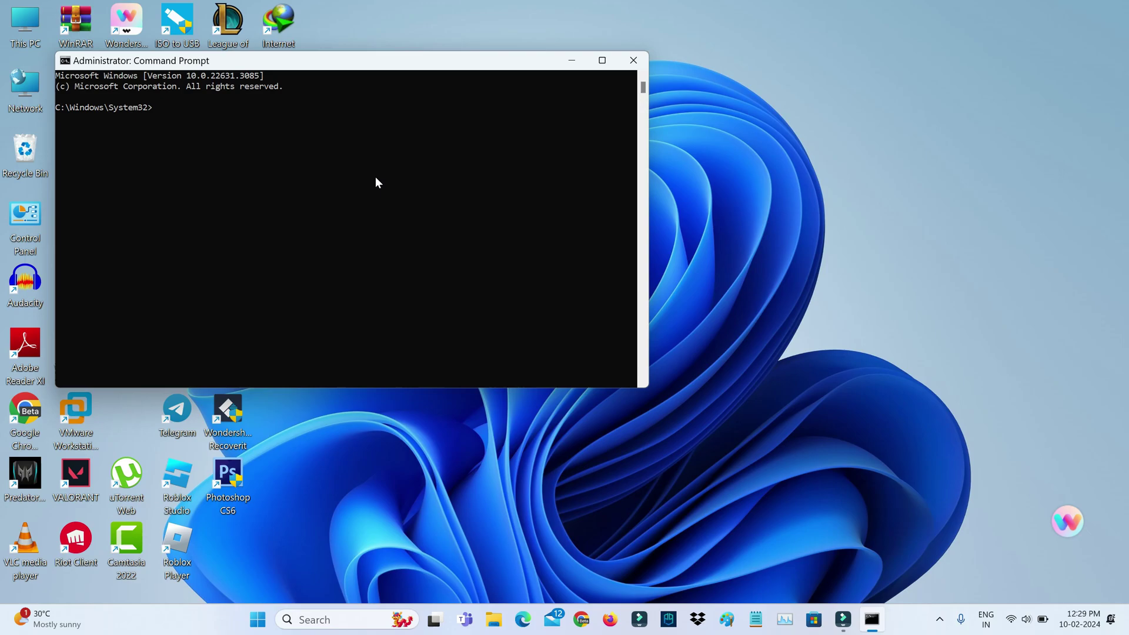
# - Run winmgmt /salvagerepository, then sfc /scannow to repair system files
pyautogui.write('winmgmt /salv')
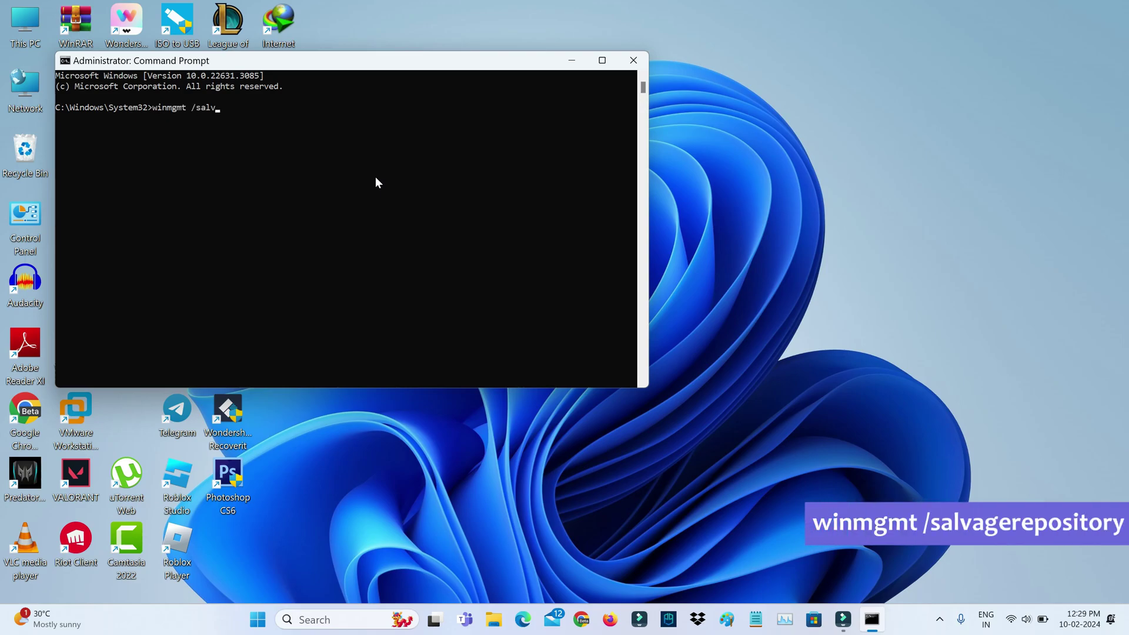
pyautogui.write('agerepository')
pyautogui.press('Return')
pyautogui.write('sfc')
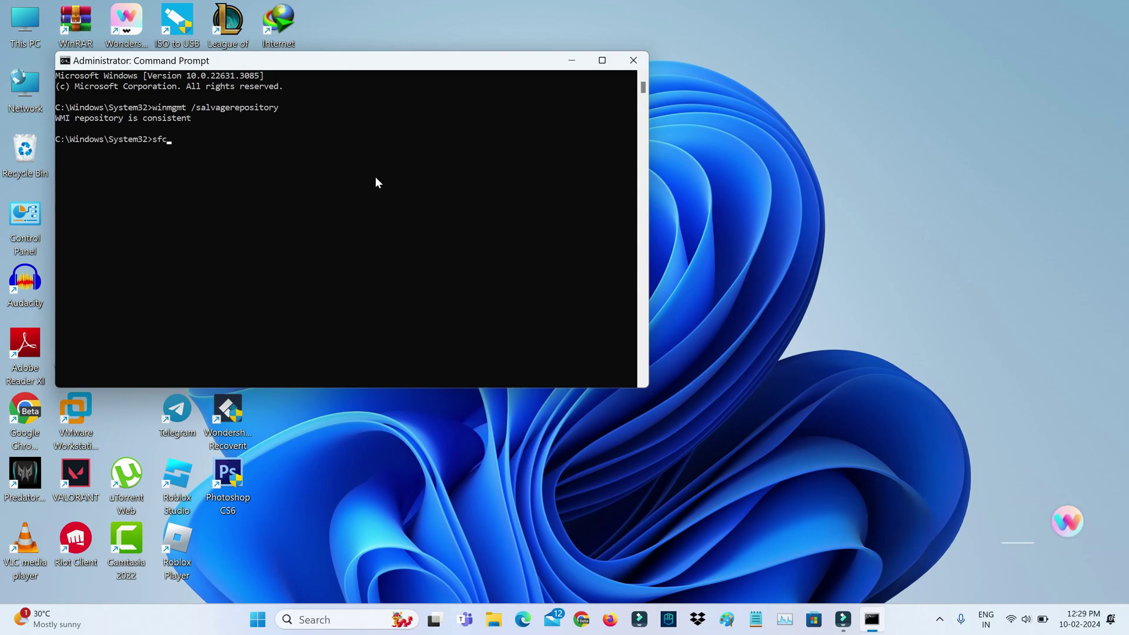
pyautogui.write(' sscannow')
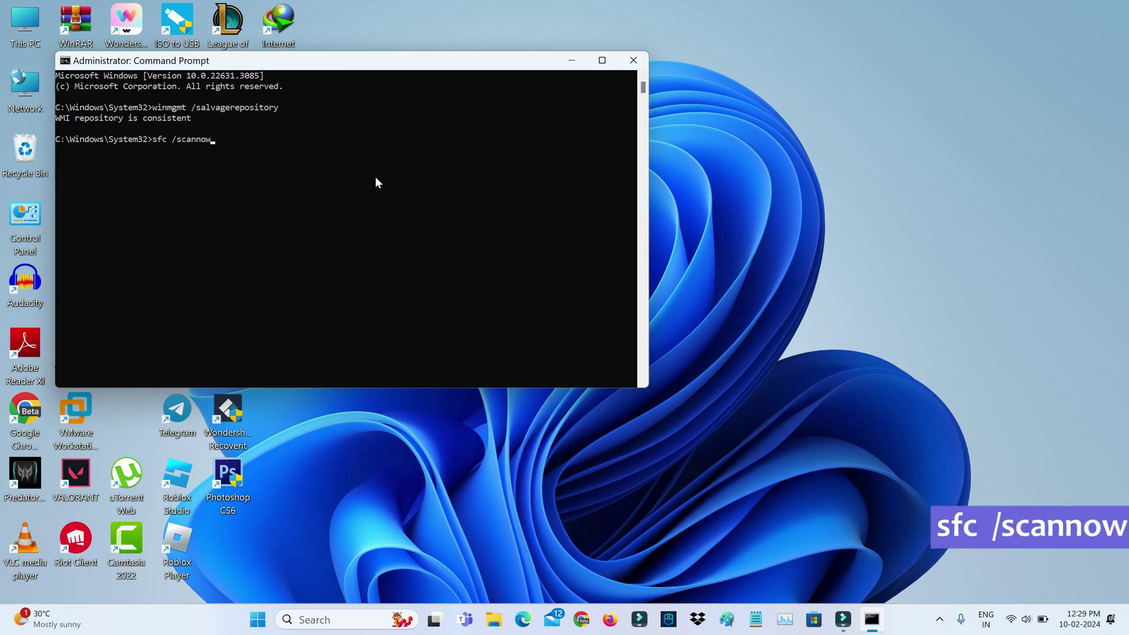
pyautogui.press('Return')
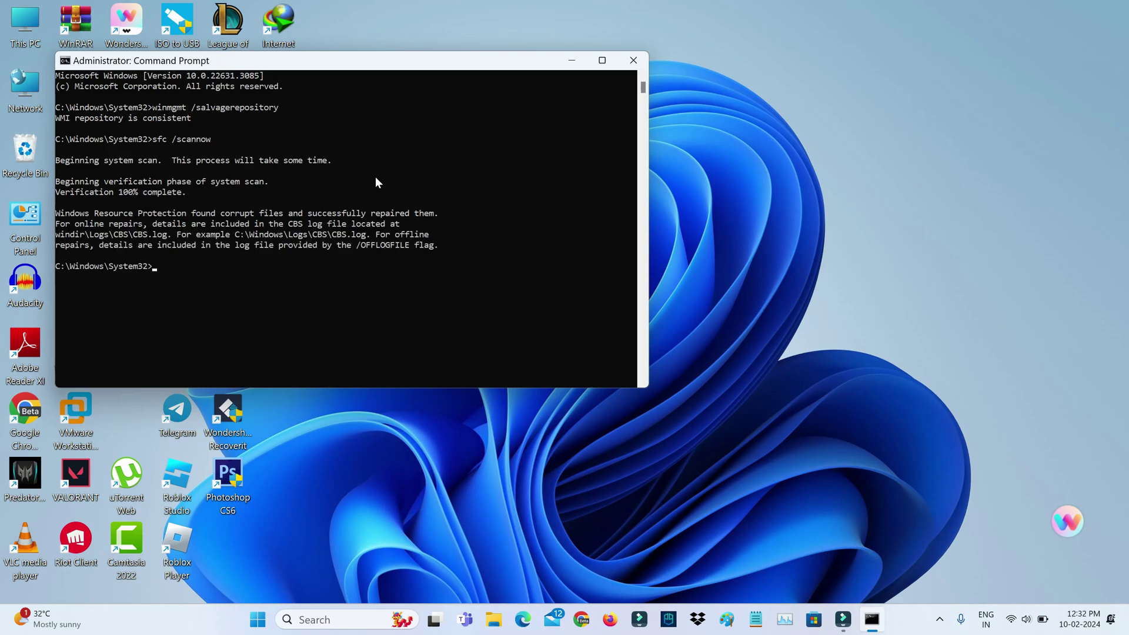
# - Close Command Prompt and browse File Explorer to C:\Windows\System32
pyautogui.click(632, 60)
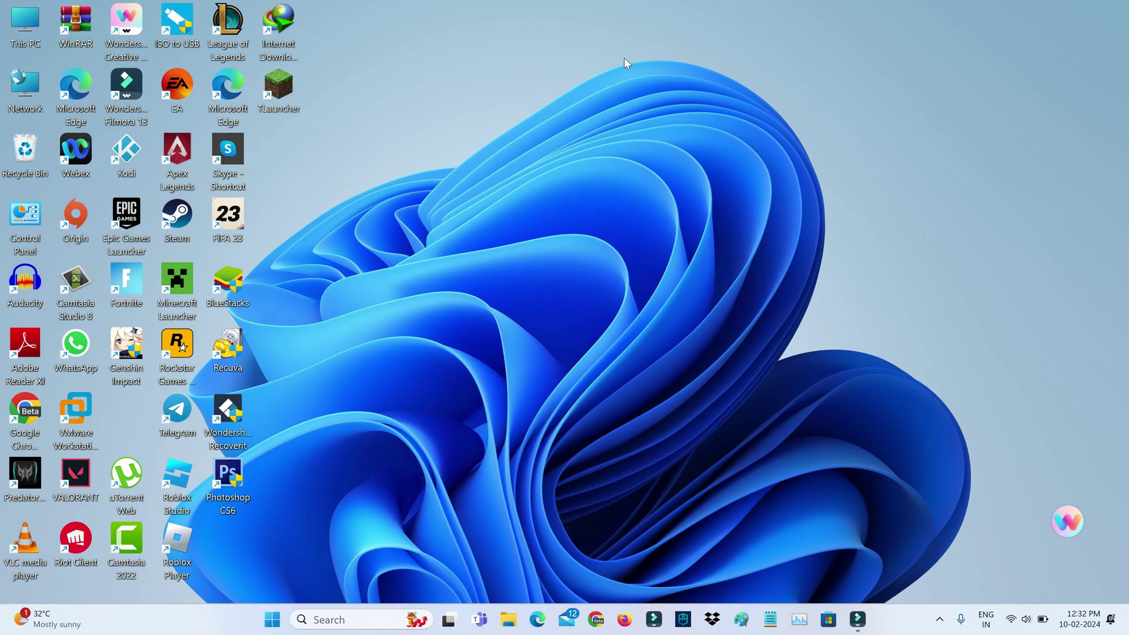
pyautogui.press('super+e')
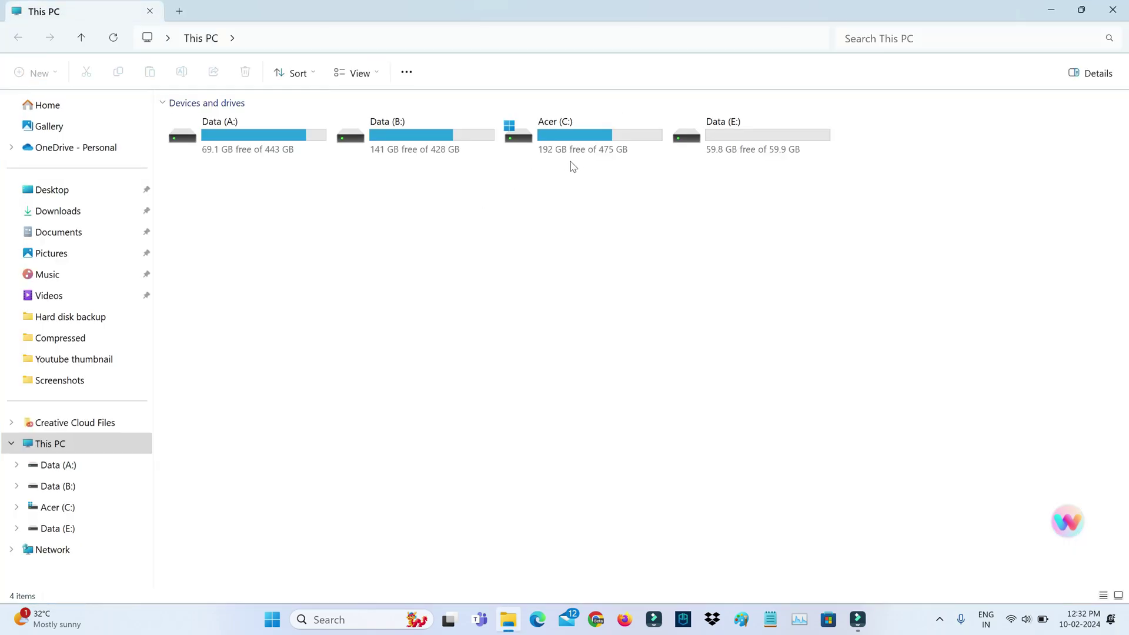
pyautogui.doubleClick(582, 147)
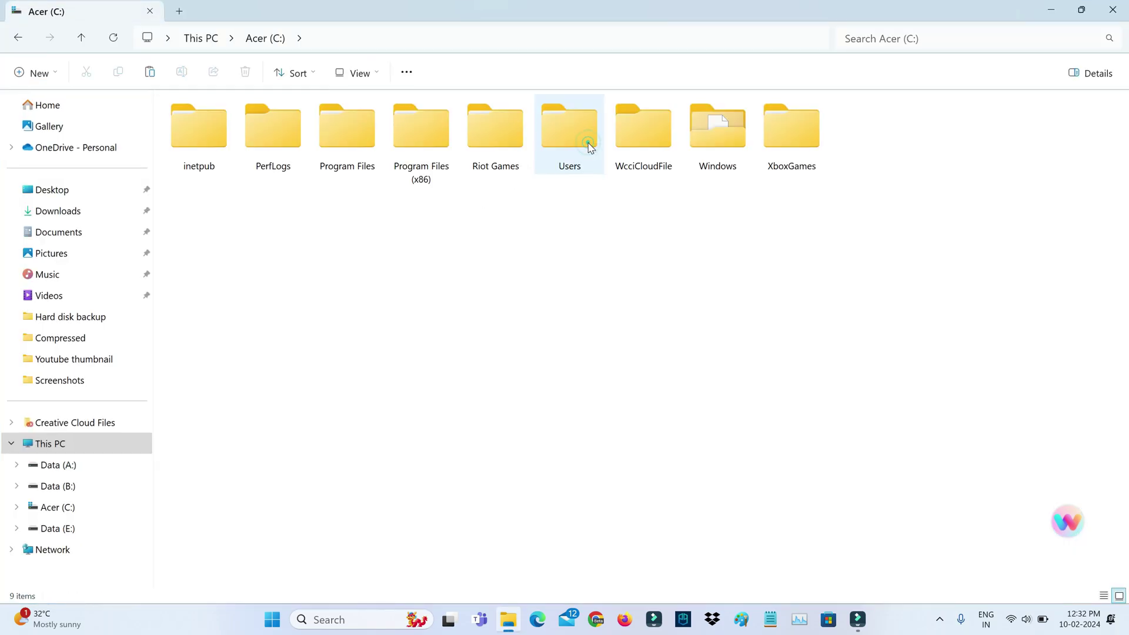
pyautogui.doubleClick(700, 150)
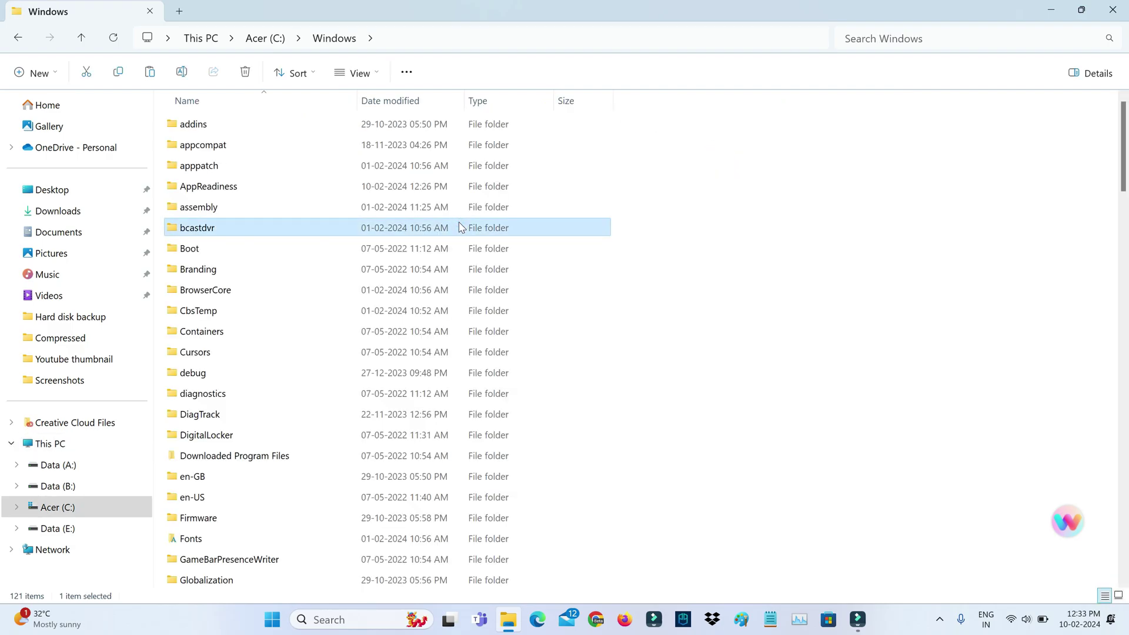
pyautogui.scroll(-15, 461, 228)
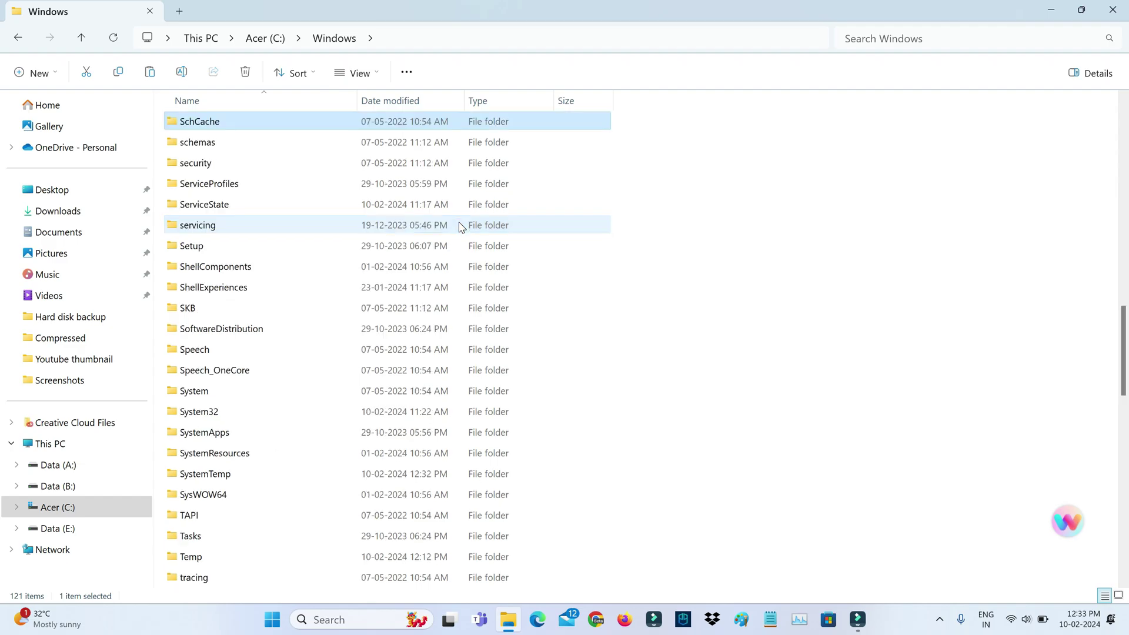
pyautogui.click(275, 412)
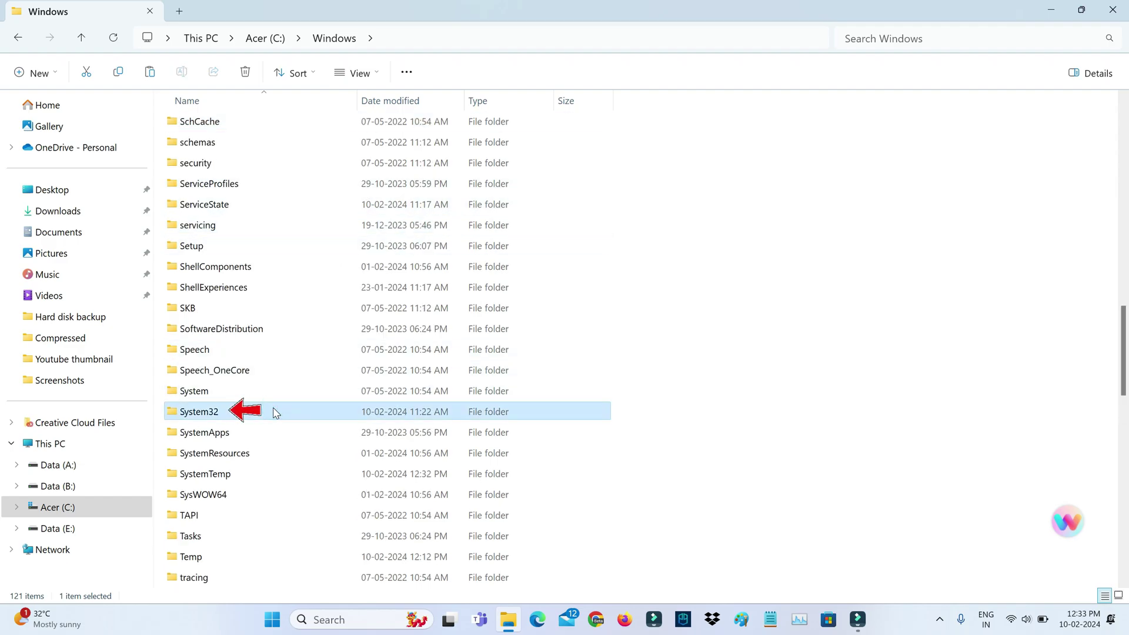
pyautogui.doubleClick(275, 412)
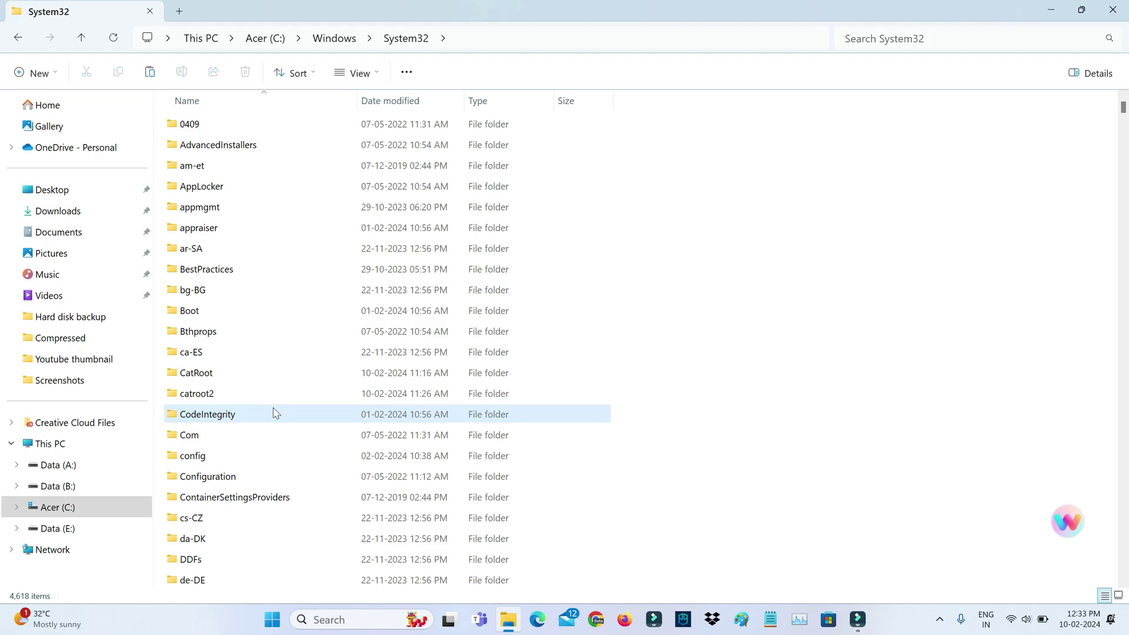
# - Open the SecurityHealth folder and run SecurityHealthSetup as administrator
pyautogui.click(275, 412)
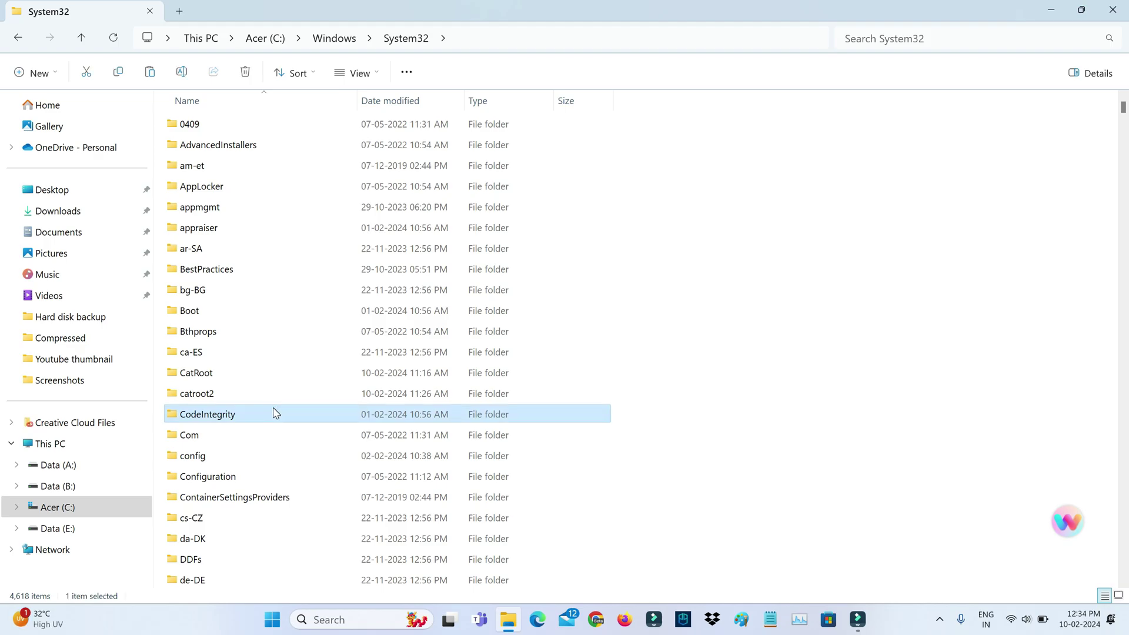
pyautogui.write('sec')
pyautogui.doubleClick(270, 144)
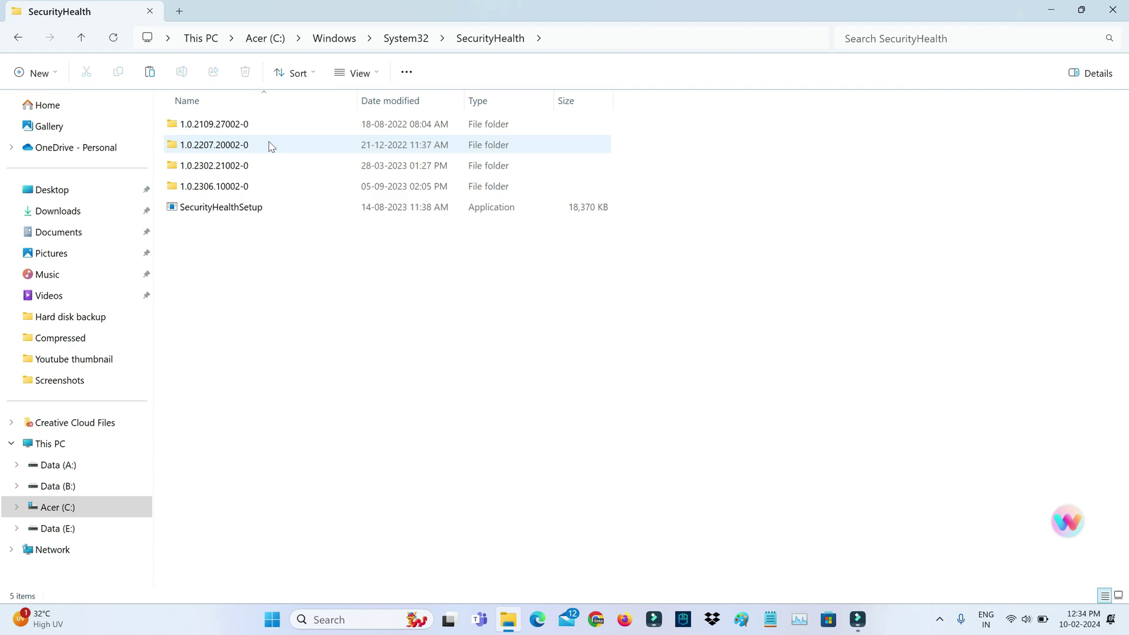
pyautogui.click(259, 207)
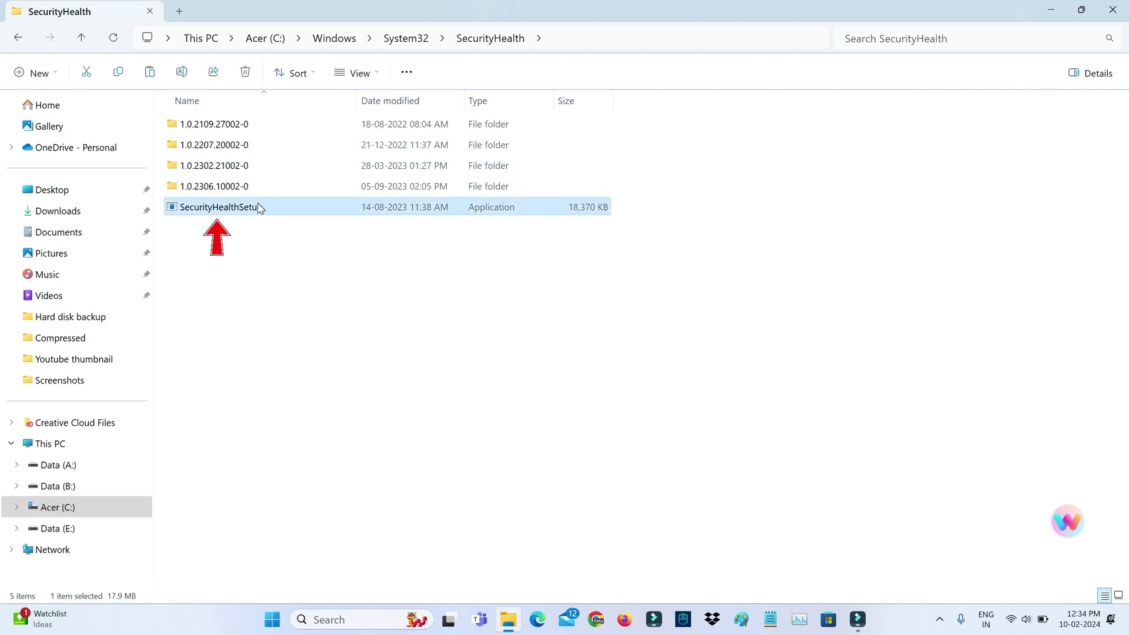
pyautogui.rightClick(259, 207)
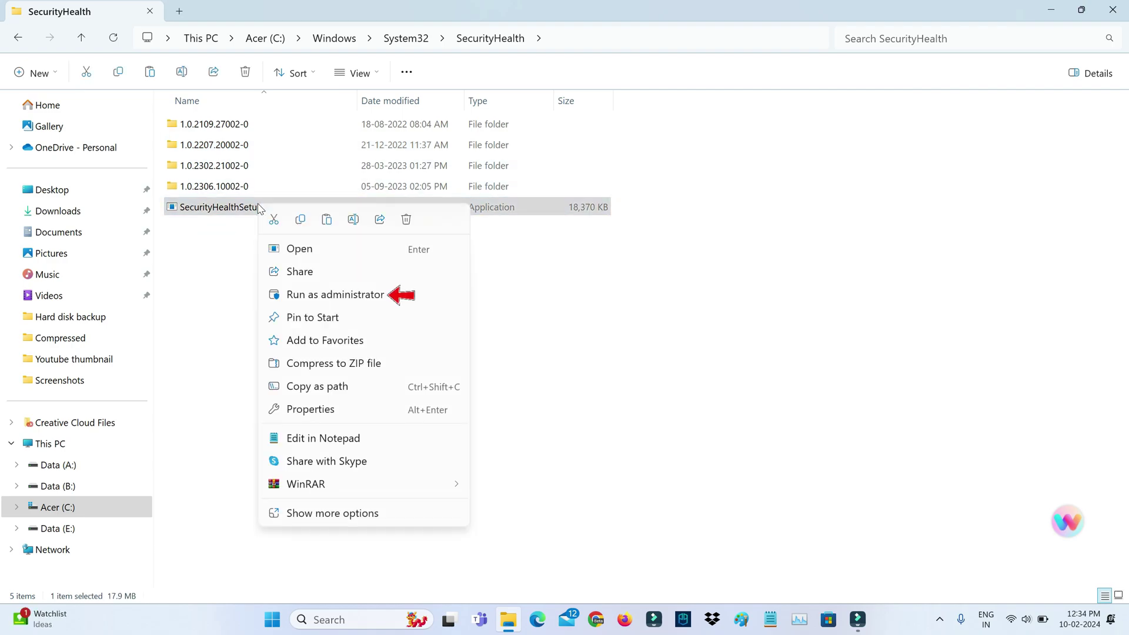
pyautogui.click(309, 297)
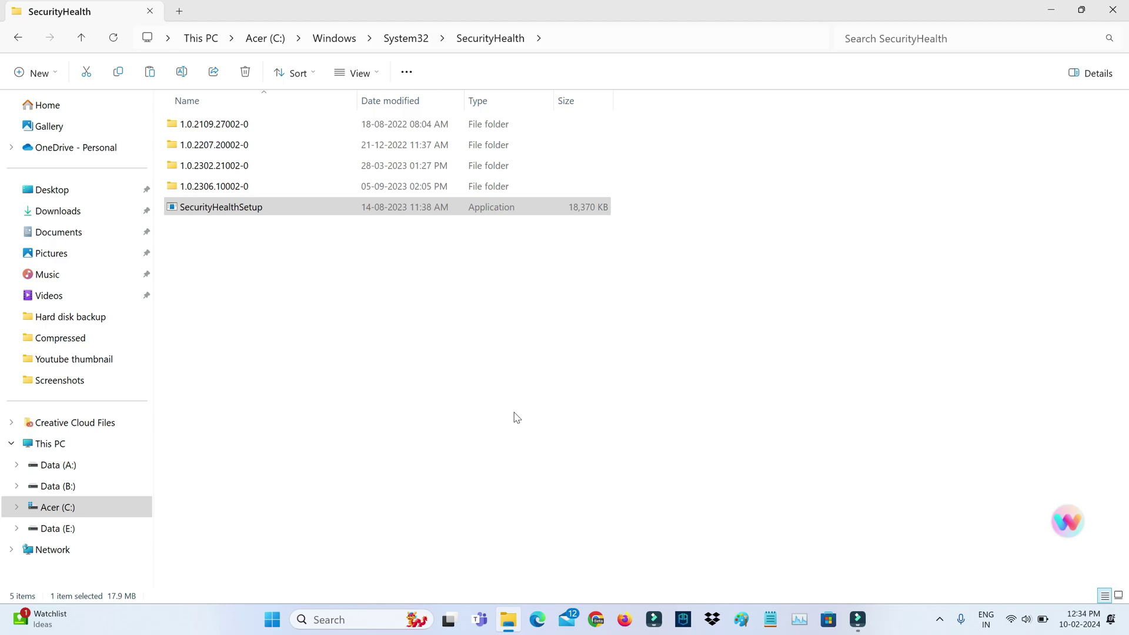
# - Close File Explorer and dismiss the Windows shut down dialog without restarting
pyautogui.click(1113, 9)
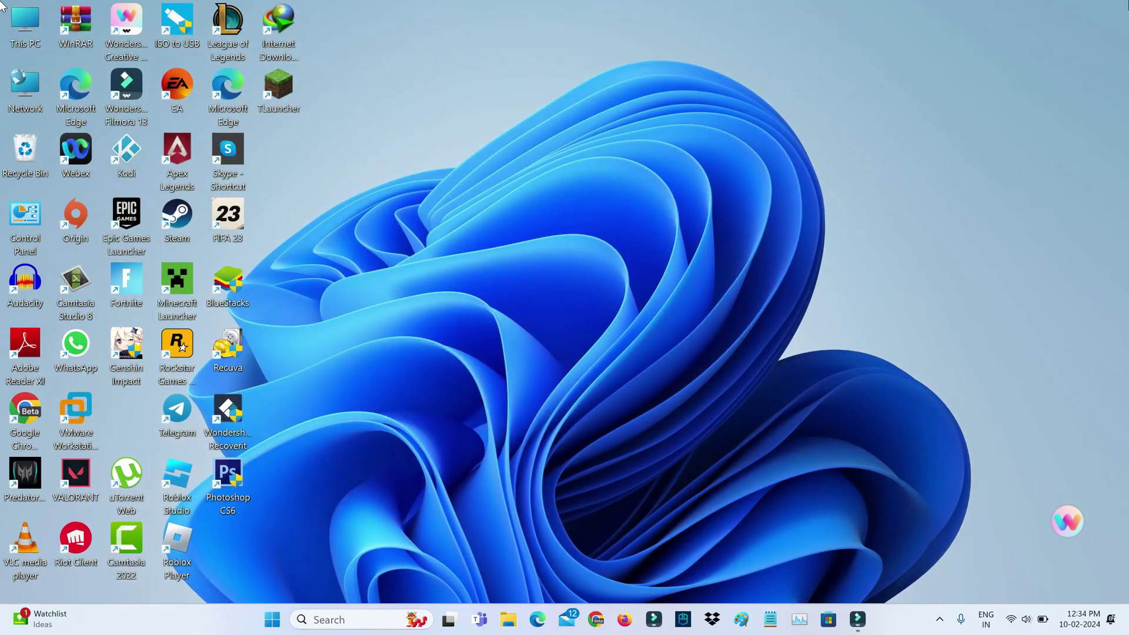
pyautogui.hotkey('alt', 'F4')
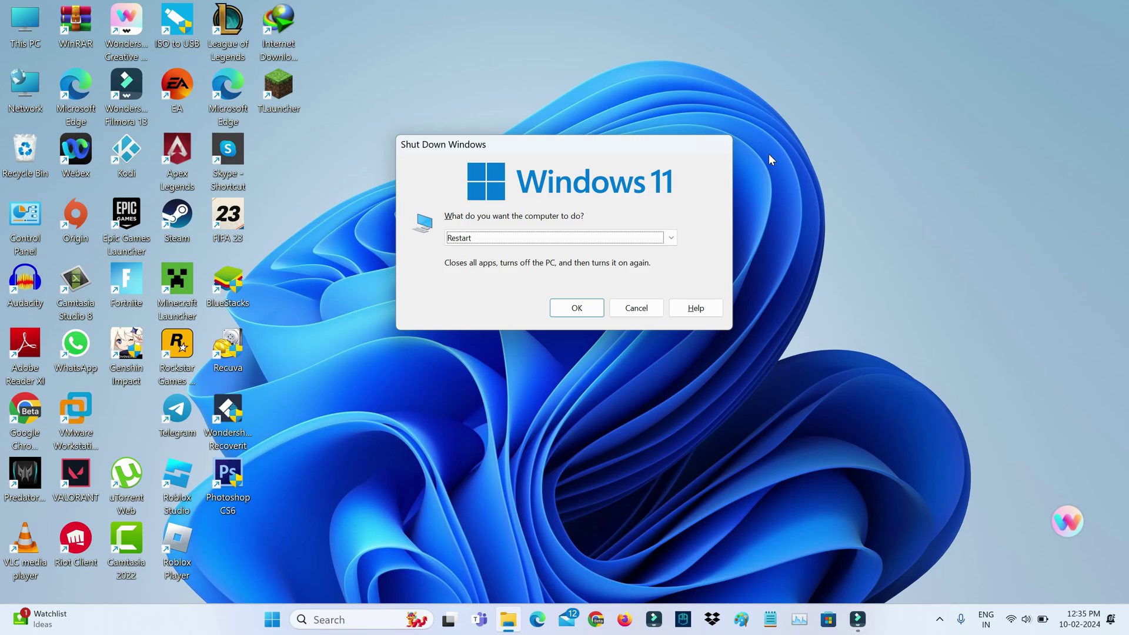
pyautogui.press('Escape')
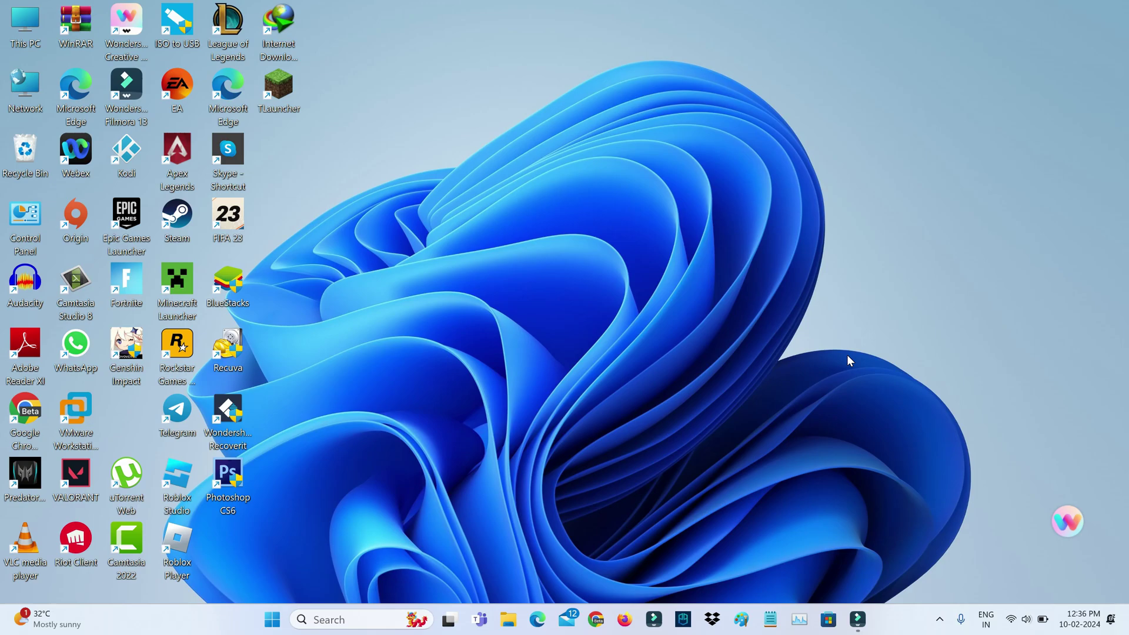
# - Open the Windows Security page in Settings from the Start menu
pyautogui.press('super')
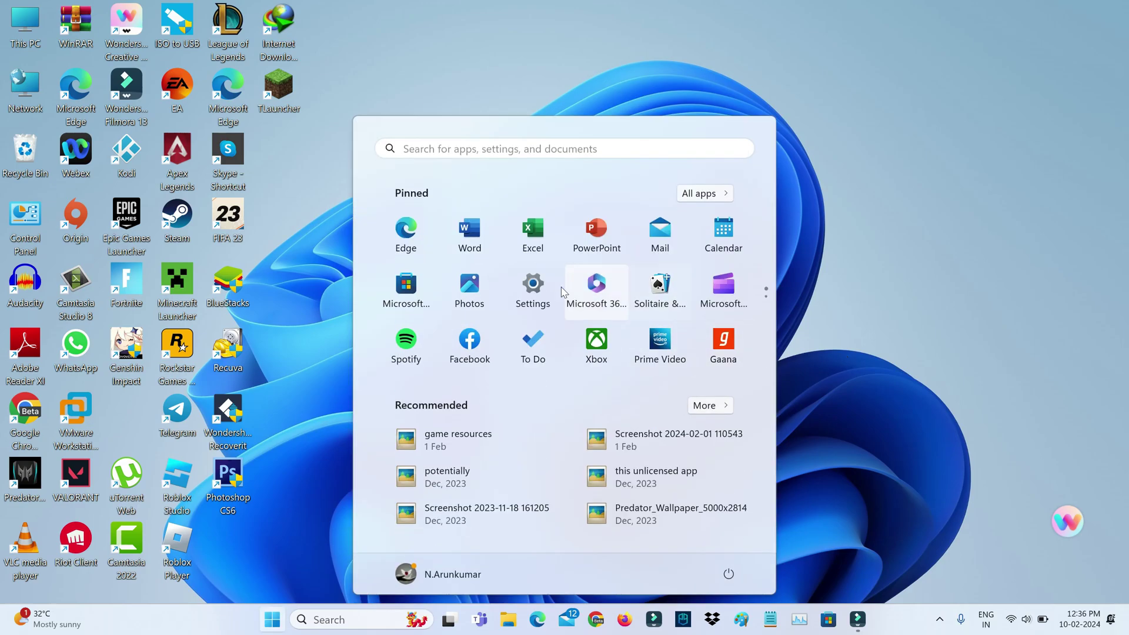
pyautogui.click(532, 284)
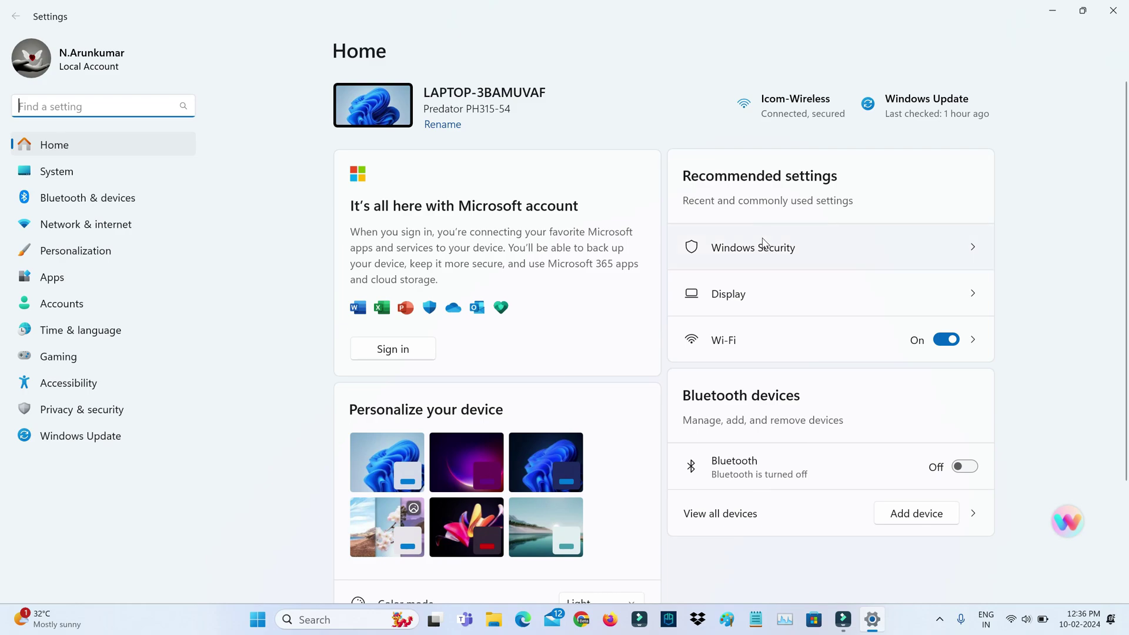
pyautogui.click(763, 243)
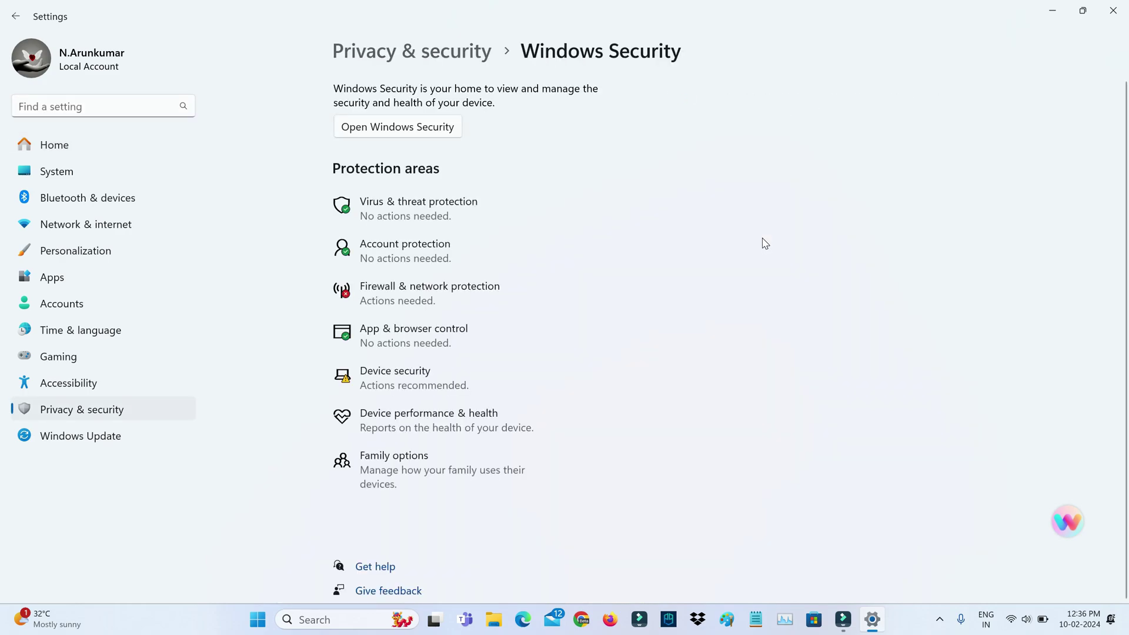
# - Launch the Windows Security app from its Settings page
pyautogui.click(390, 134)
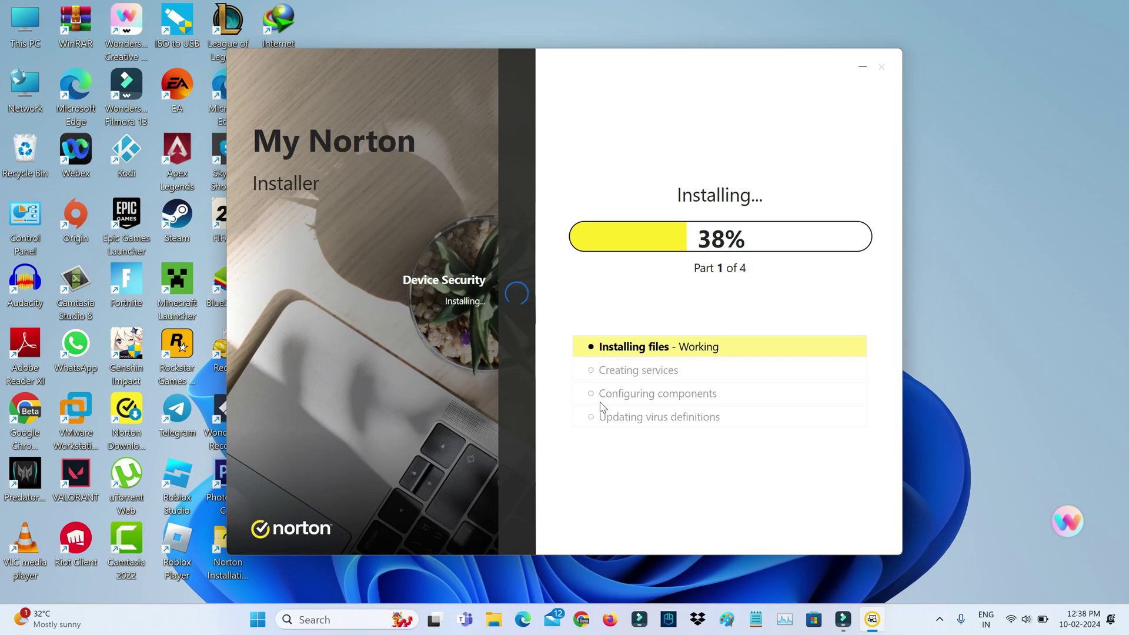